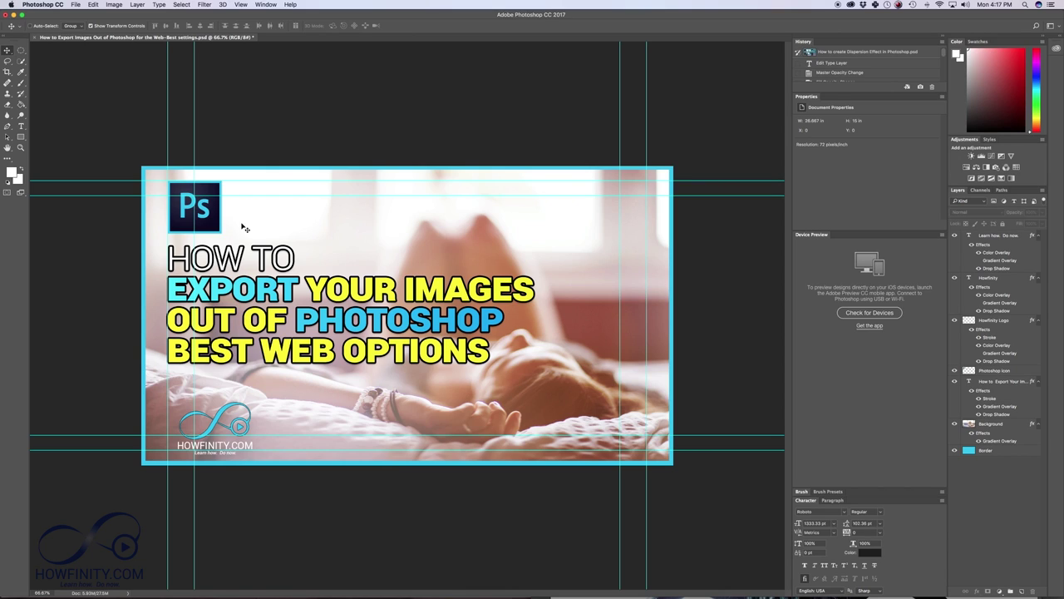
Check the legacy Save for Web JPEG High preset, then close it without saving.
click(76, 5)
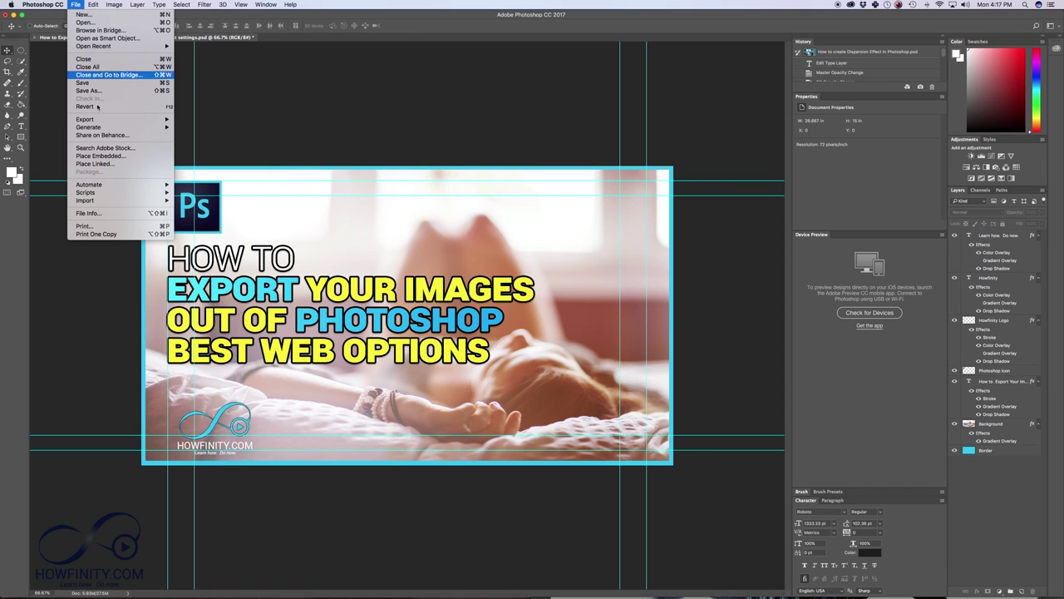
mouse_move(114, 122)
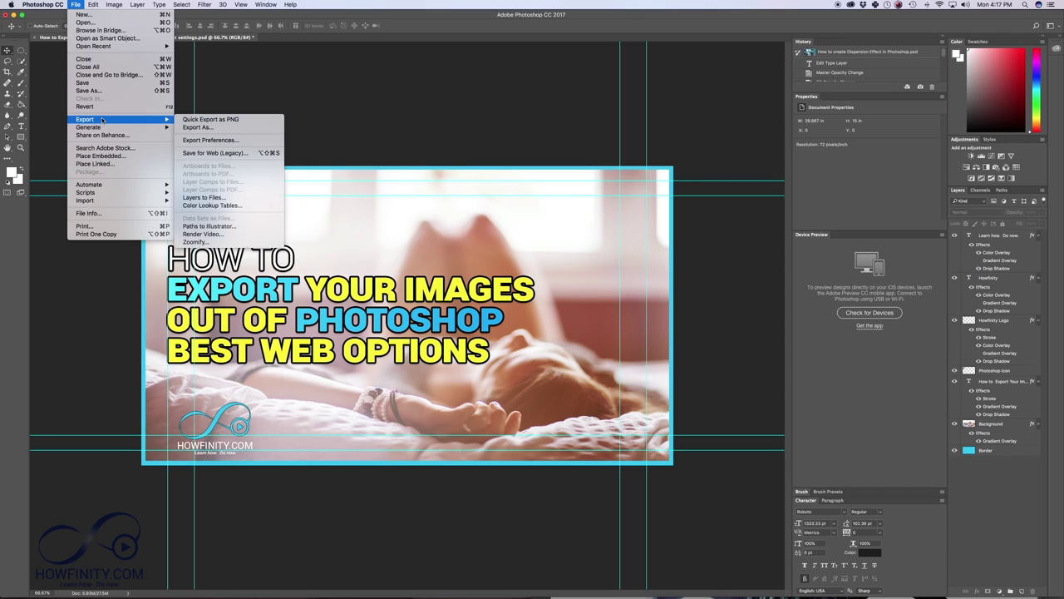
click(205, 154)
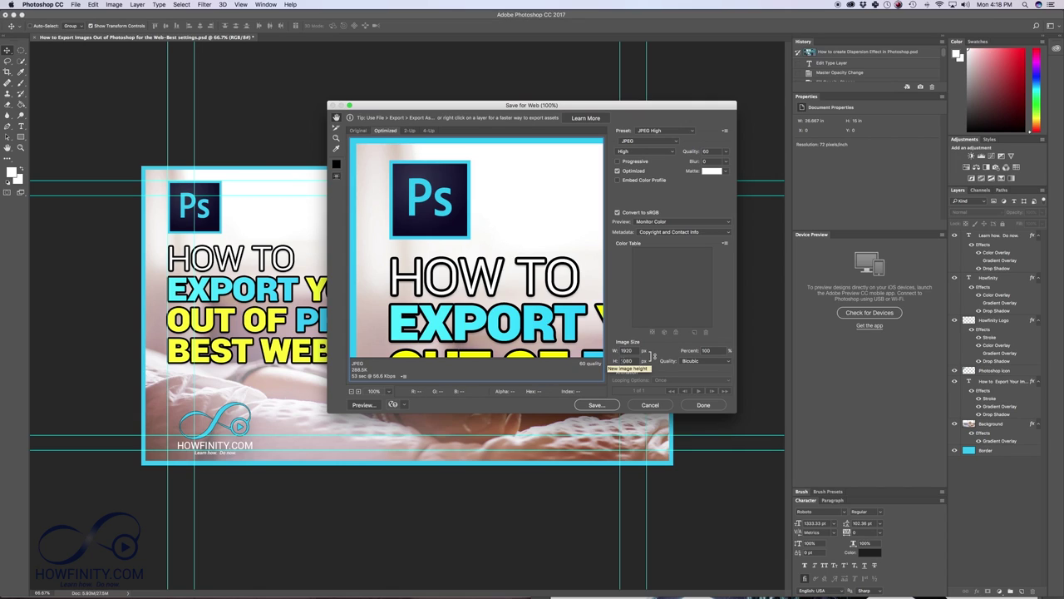
click(639, 141)
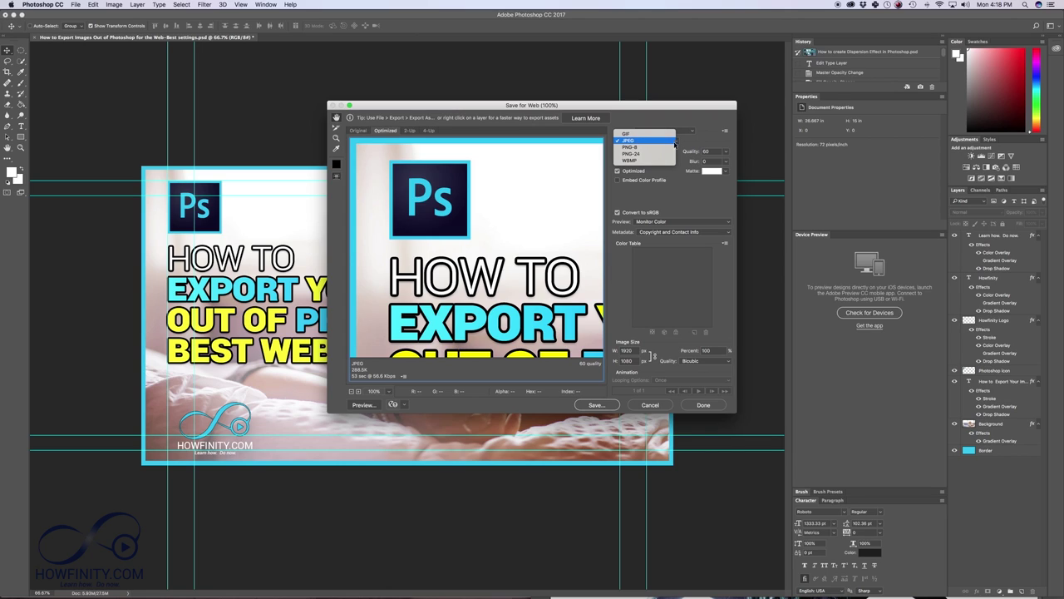
click(629, 140)
click(636, 150)
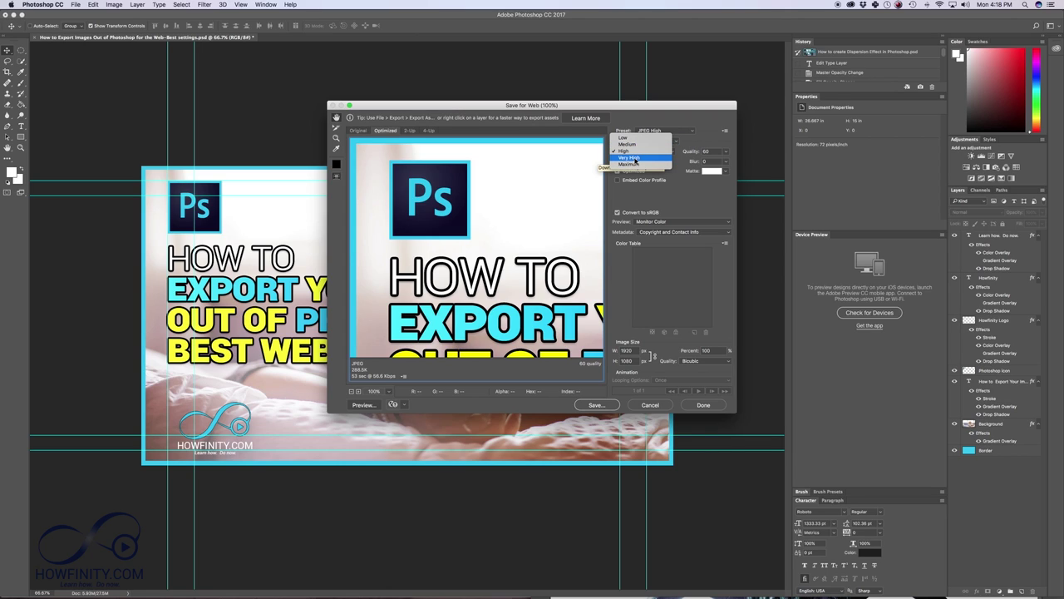
click(671, 187)
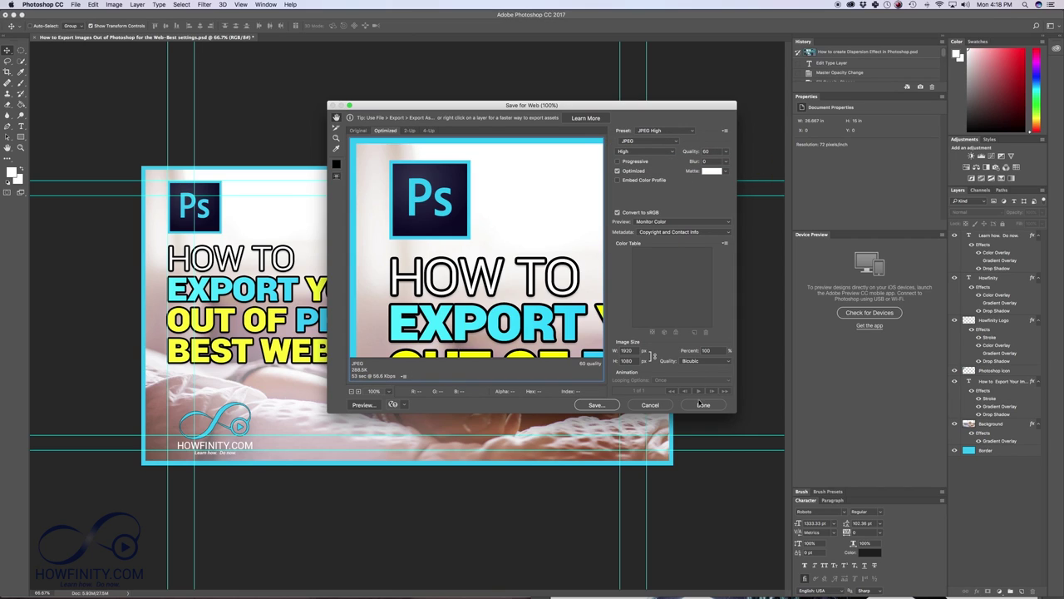
click(646, 406)
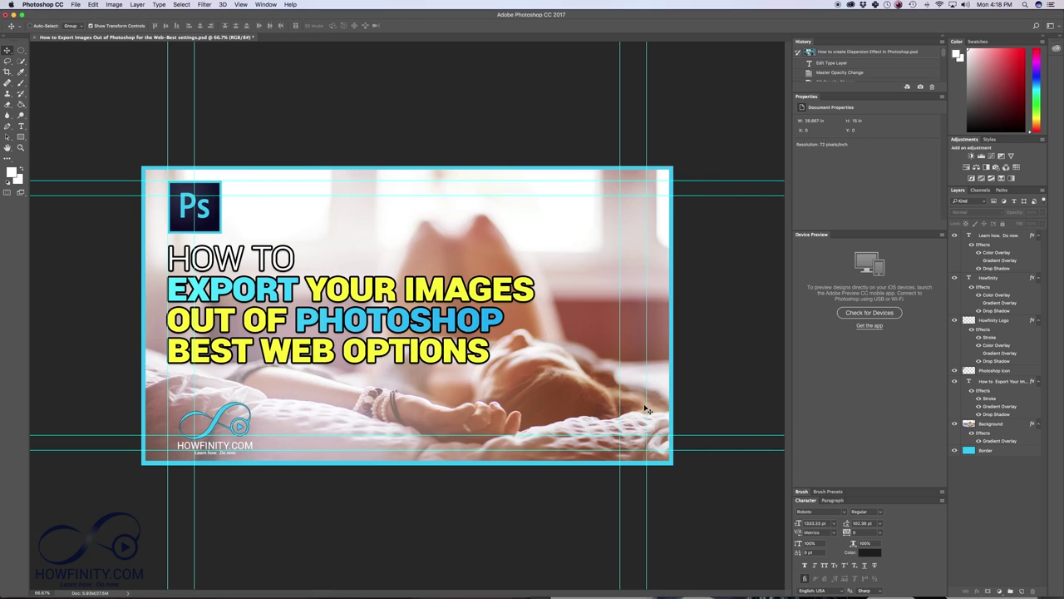
In File > Export > Export As, switch the format from PNG to JPG at 100% quality.
click(75, 5)
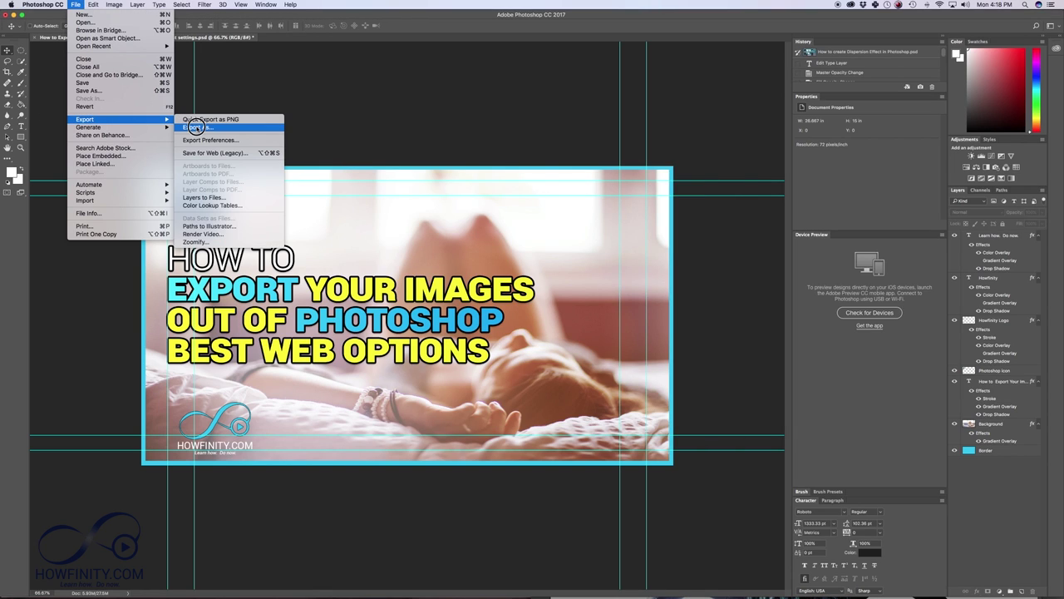
click(196, 127)
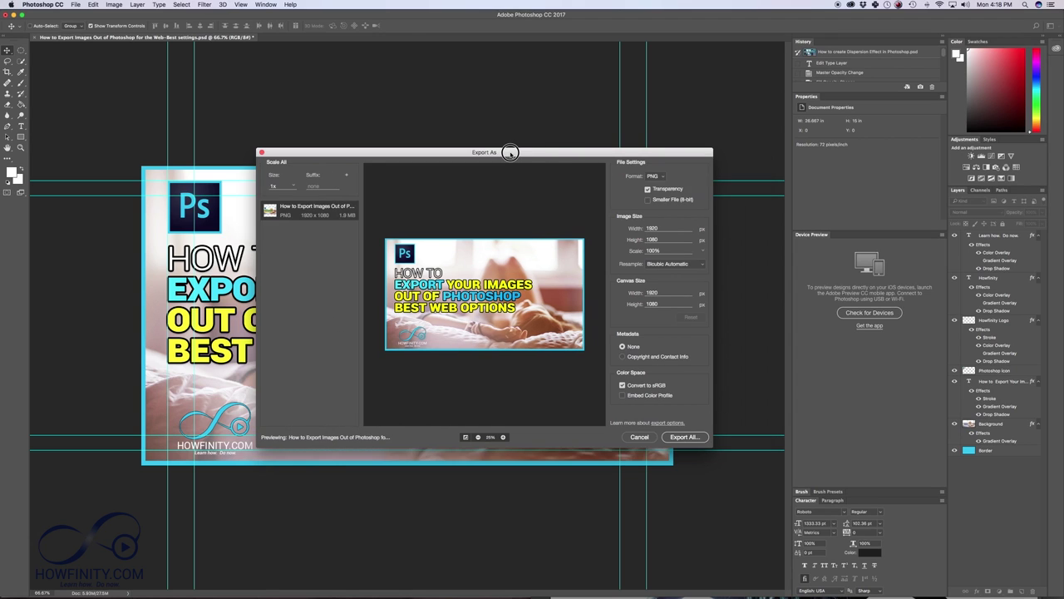
click(643, 178)
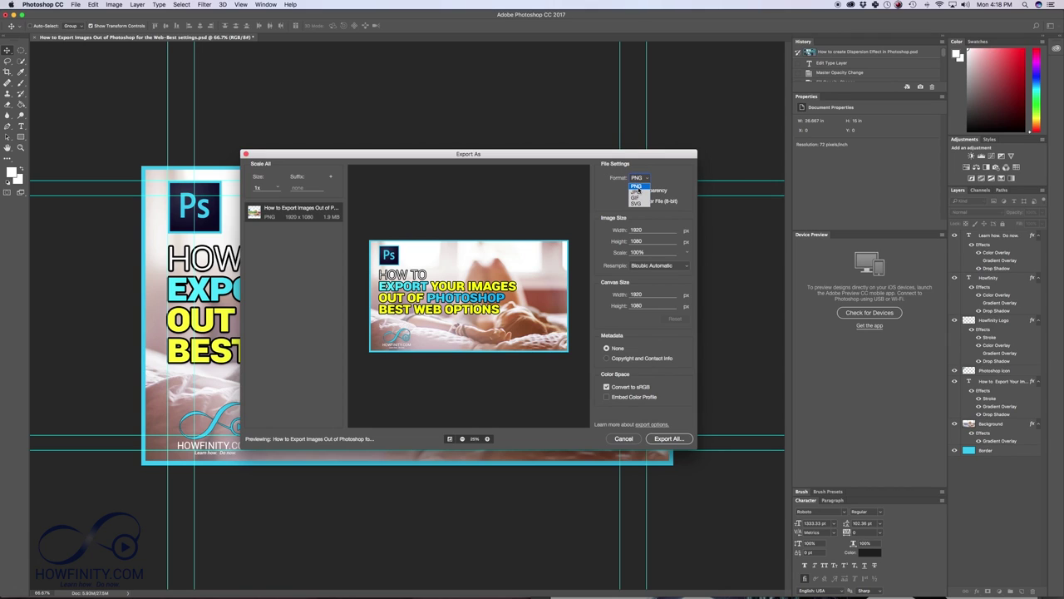
click(638, 188)
click(639, 178)
click(643, 193)
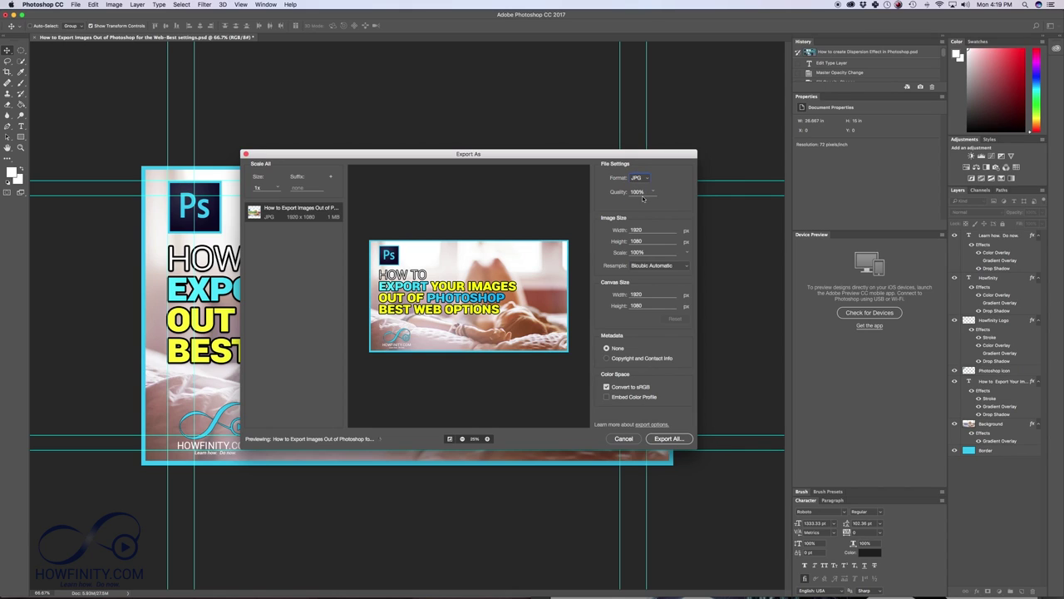
click(654, 193)
click(666, 187)
Change the export width from 1920 to 650 px, making the height 366 px.
double_click(637, 229)
text(650)
click(634, 240)
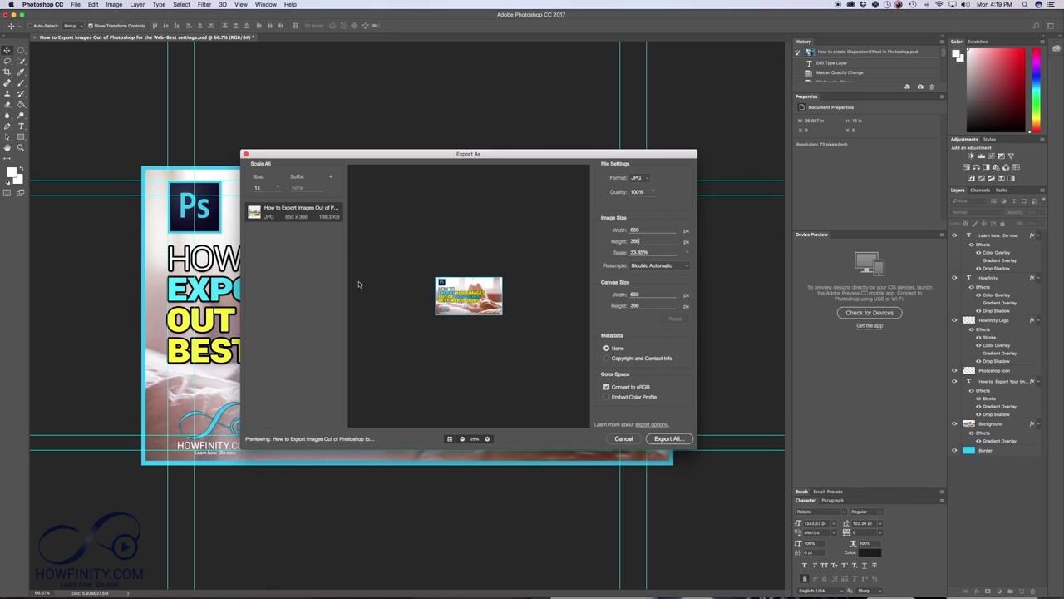
Zoom the export preview in to 100%, then back out to 66.67%.
click(487, 439)
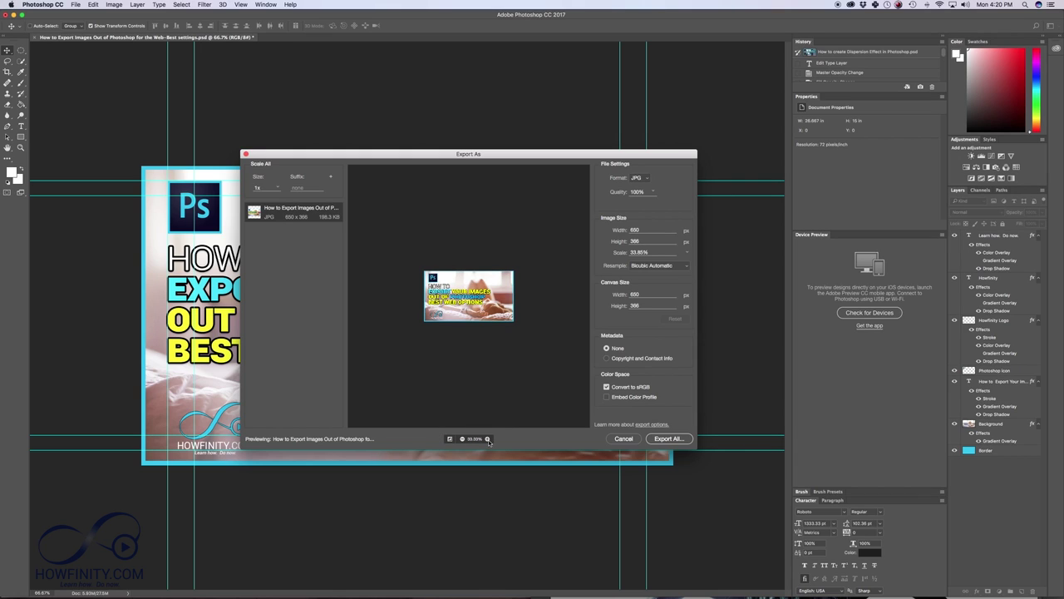
click(487, 439)
click(487, 439)
click(487, 439)
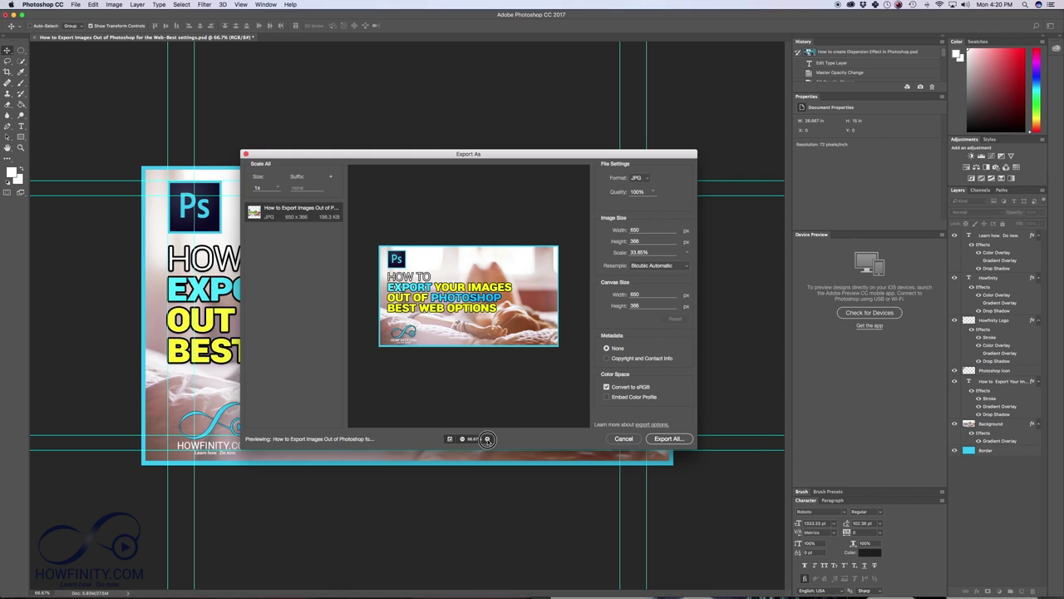
click(462, 439)
click(654, 193)
mouse_move(655, 200)
mouse_down()
mouse_move(637, 204)
mouse_move(649, 202)
mouse_up()
drag(648, 203, 676, 188)
Run Export All and confirm the save into the jpeg folder.
click(664, 439)
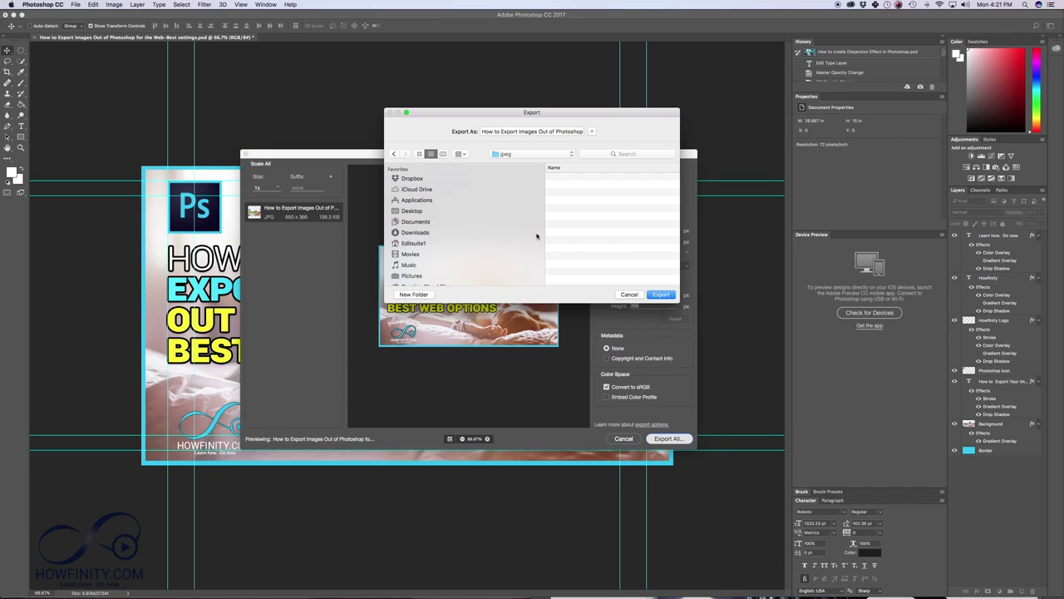
click(661, 295)
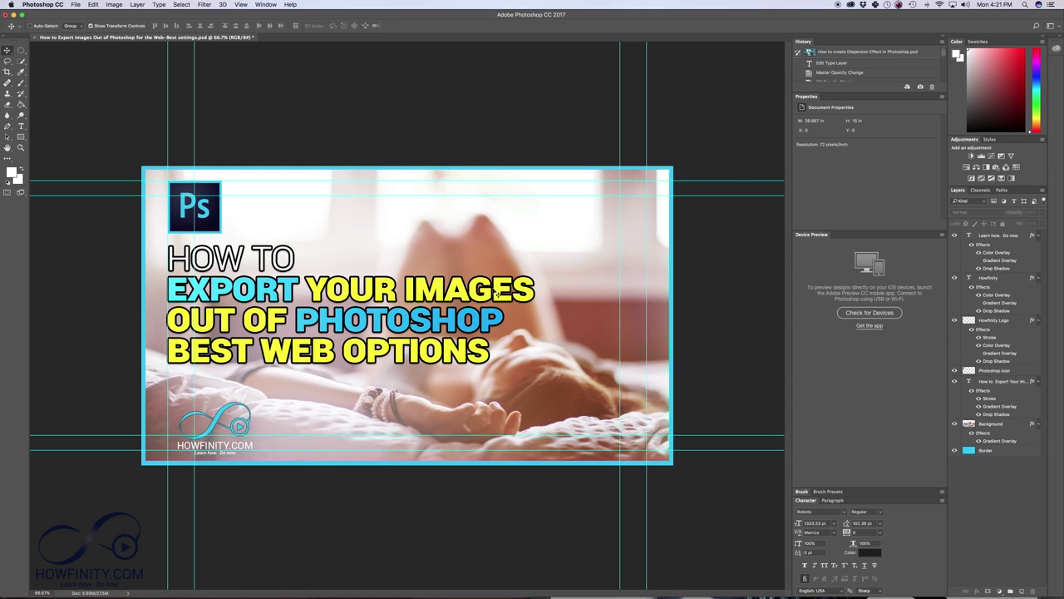
Start a Save As copy with JPEG chosen as the format.
click(75, 5)
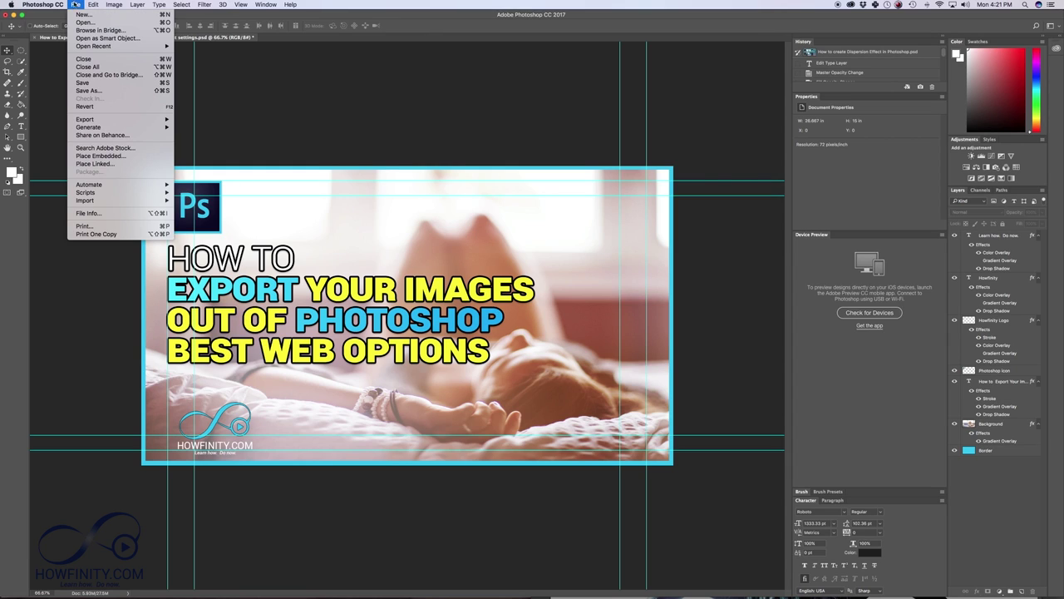
click(74, 5)
click(75, 5)
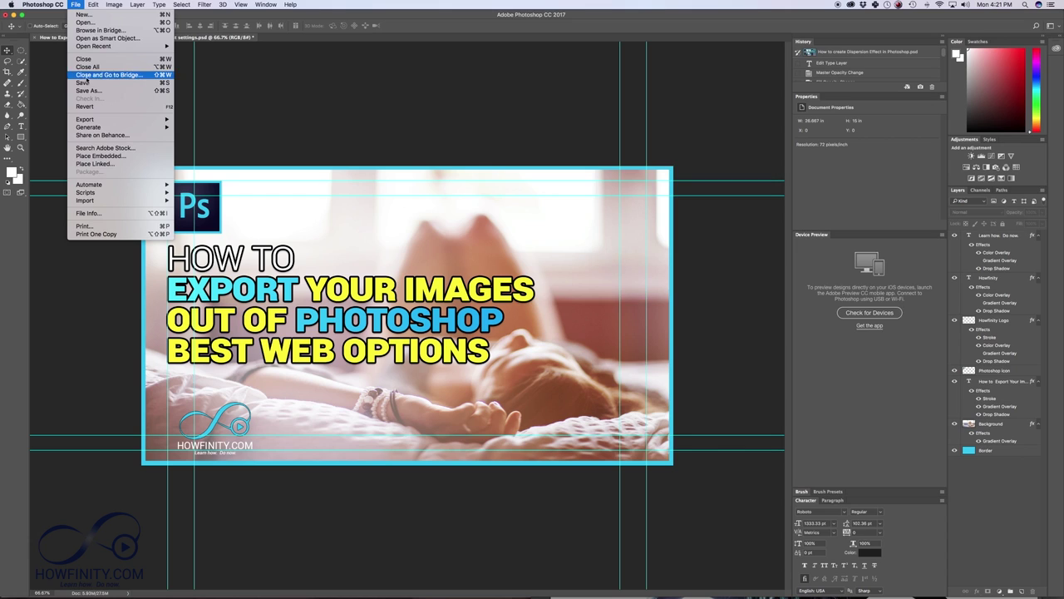
click(89, 90)
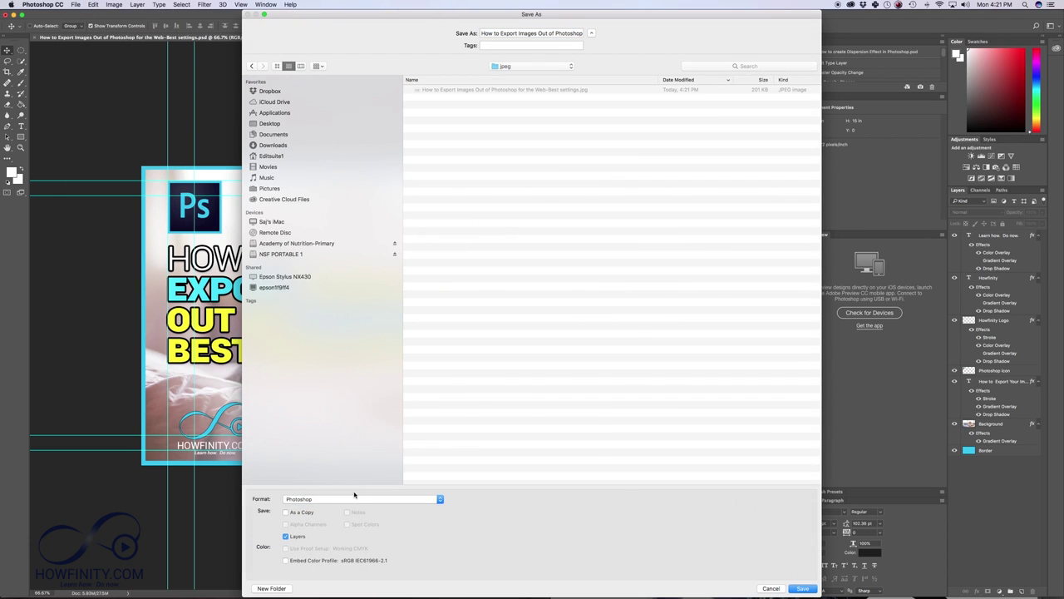
click(325, 498)
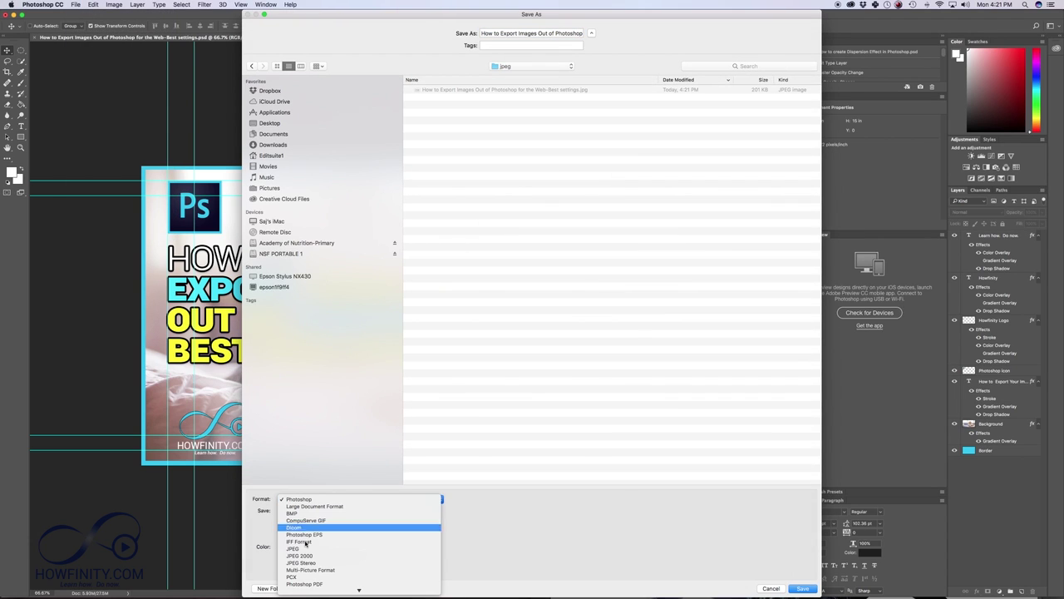
click(326, 549)
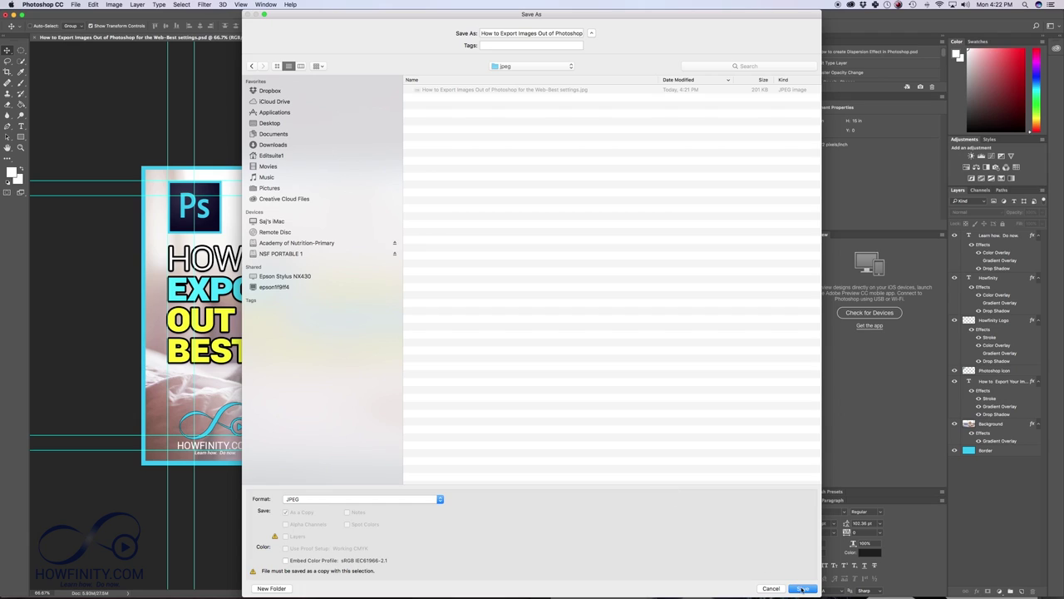
Edit the end of the file name to '-youtube' and save.
drag(545, 34, 621, 36)
click(574, 37)
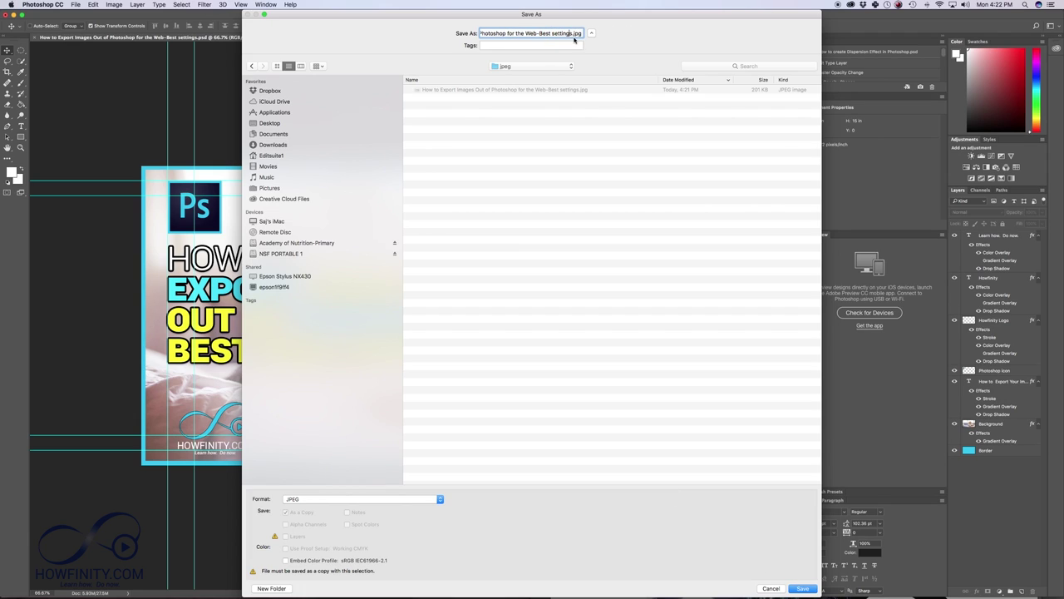
key(BackSpace)
key(BackSpace)
key(Return)
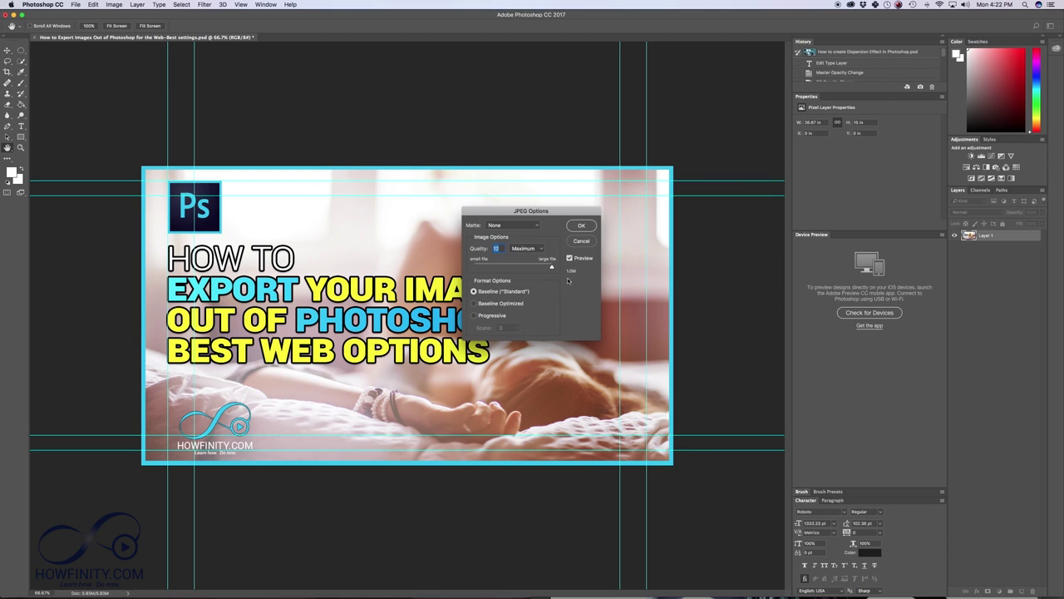
Accept JPEG quality 12 (Maximum), Baseline Standard to complete the save.
click(582, 226)
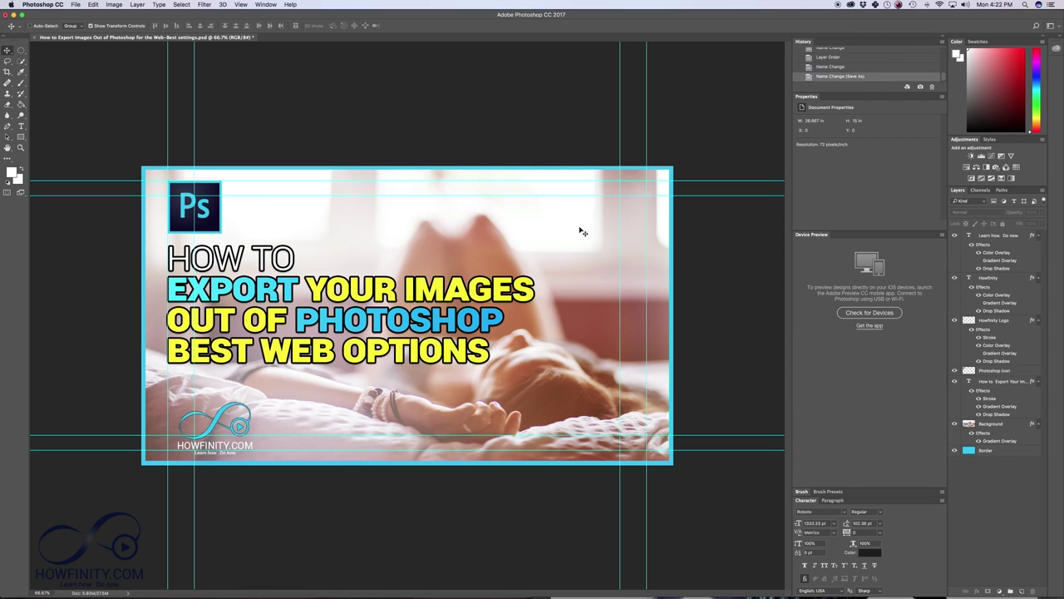